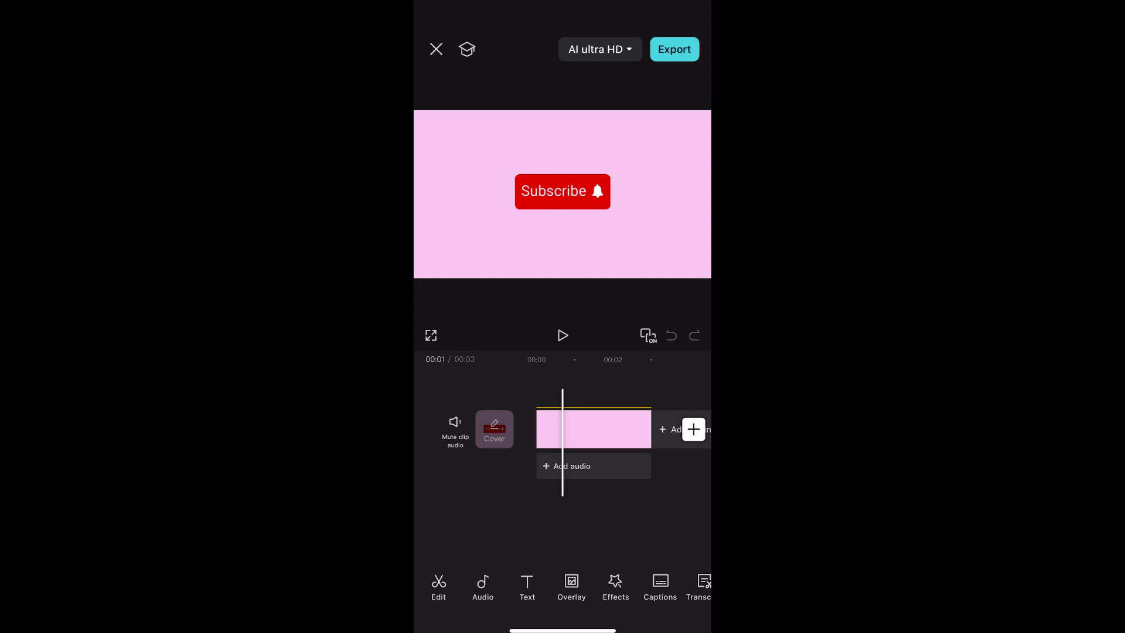
Step: Export the pink Subscribe-button video from CapCut and save it to the device
click(674, 50)
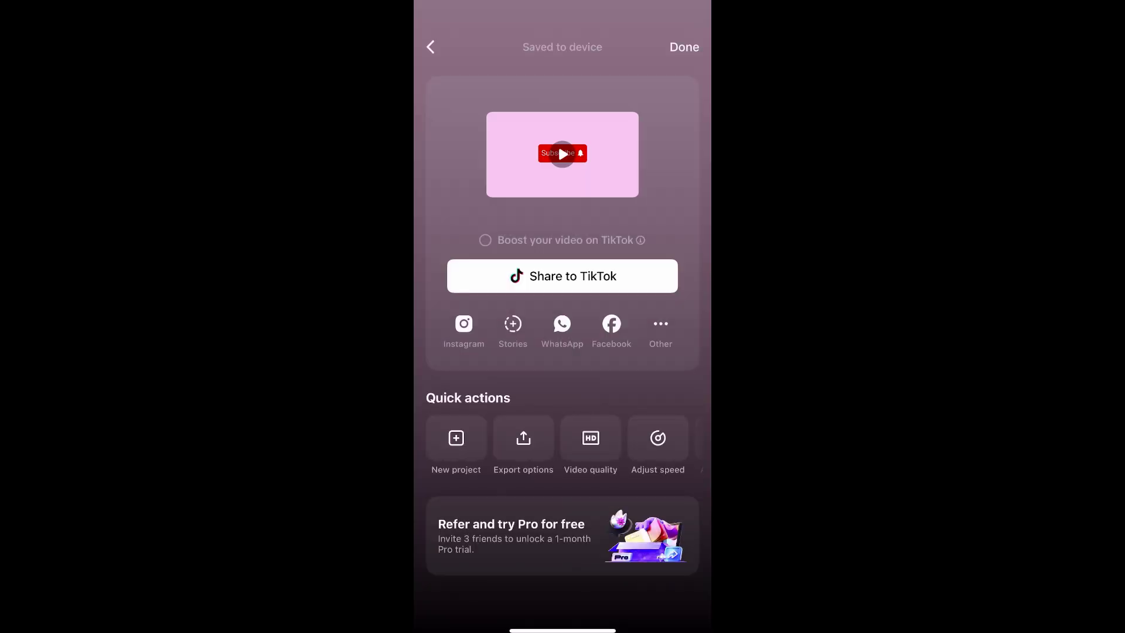
Step: Leave CapCut and return to the home screen
drag(563, 630, 563, 353)
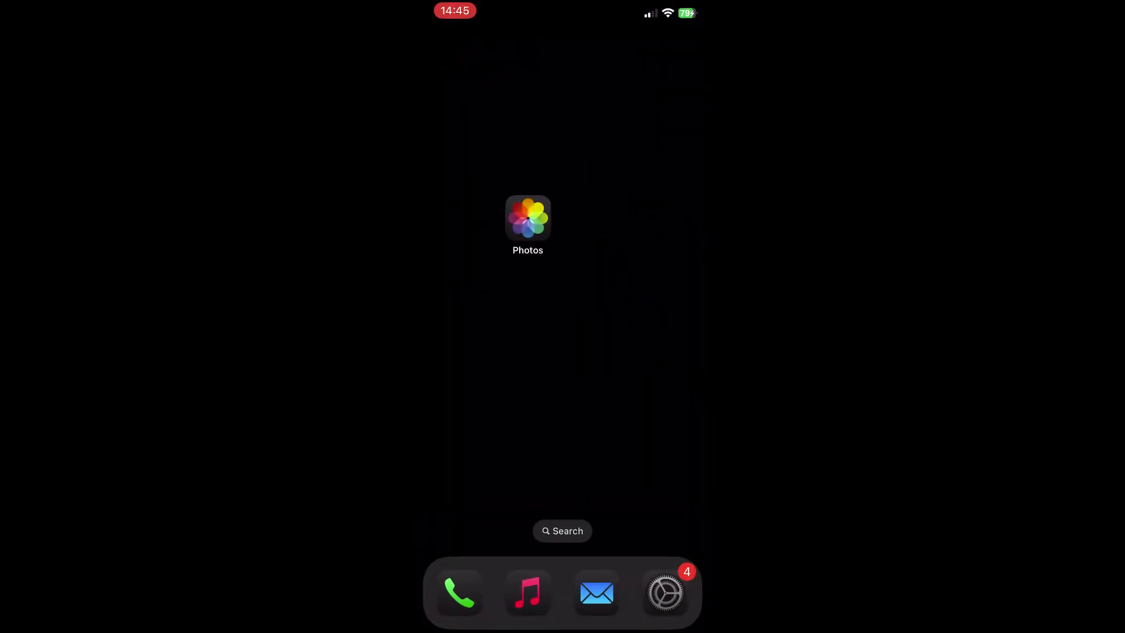